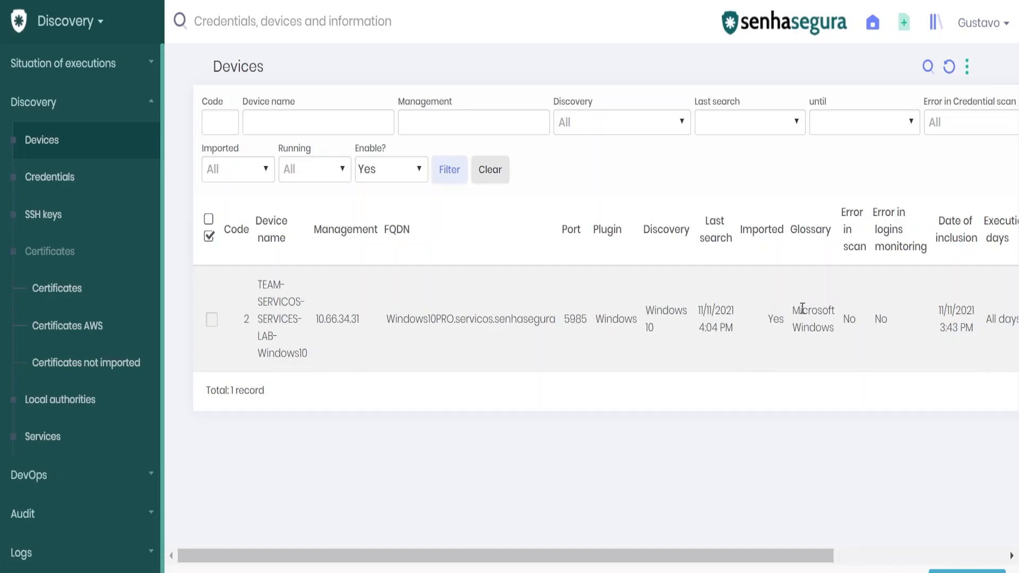
# Step: Go to Discovery > Settings > Device glossary and open the Microsoft Windows entry's edit form
pyautogui.moveTo(800, 311); pyautogui.dragTo(840, 310)
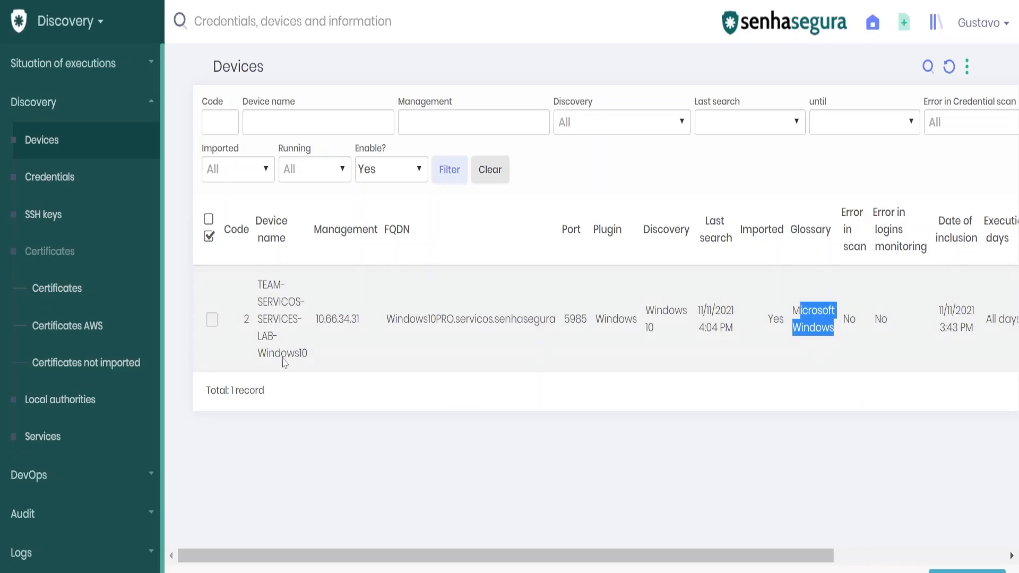
pyautogui.click(116, 111)
pyautogui.click(95, 21)
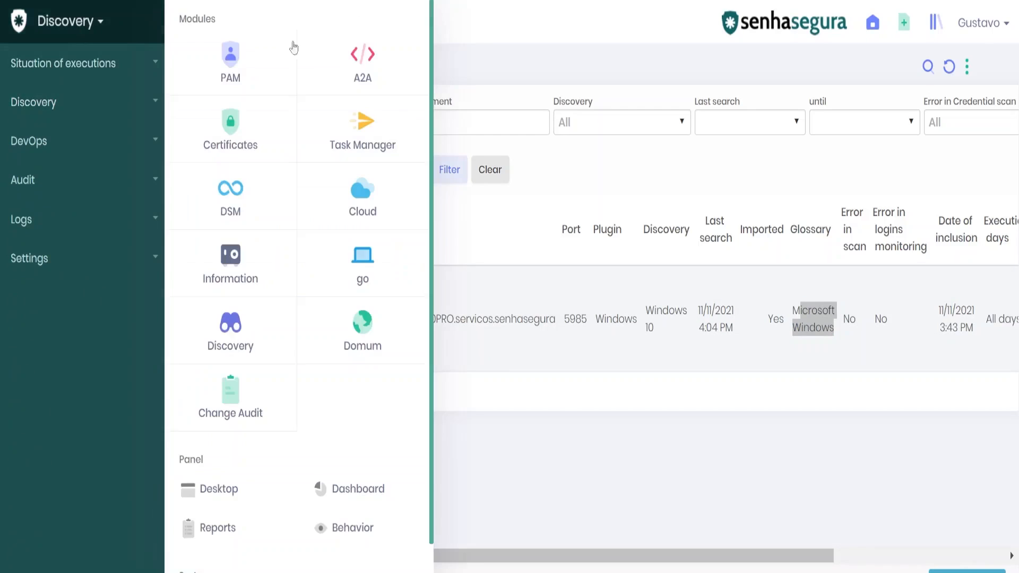
pyautogui.click(78, 270)
pyautogui.click(66, 337)
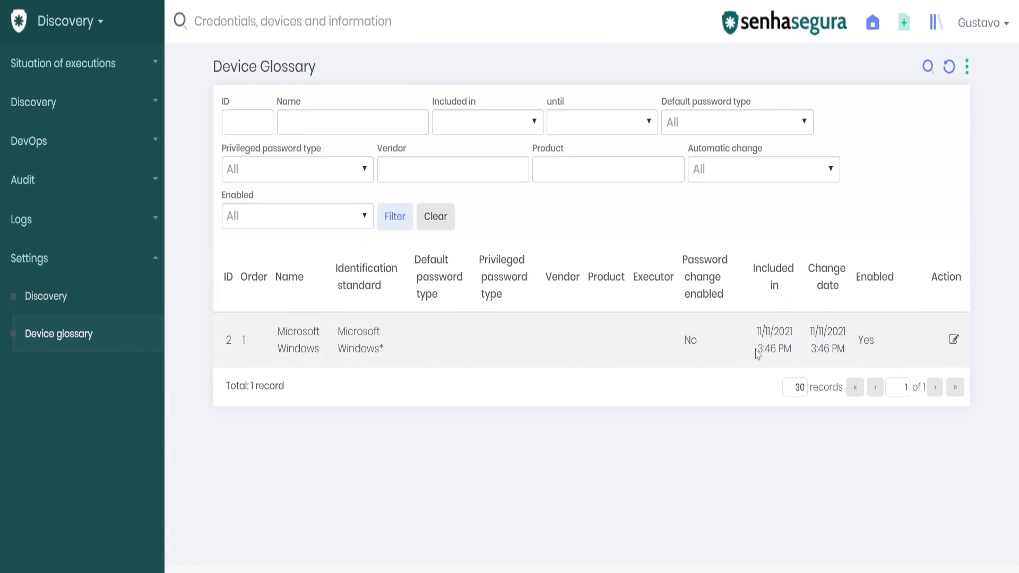
pyautogui.click(953, 340)
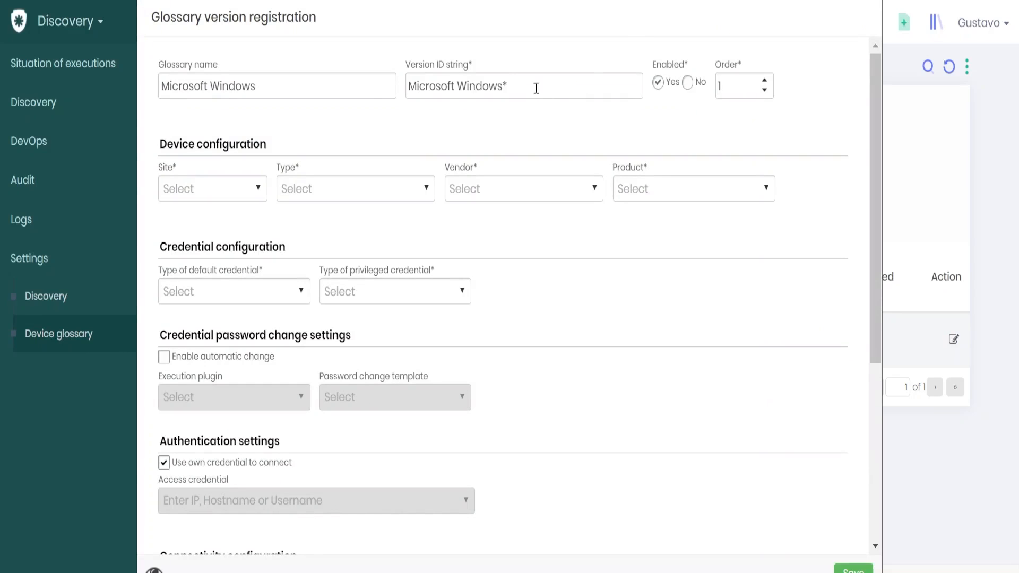
# Step: Place the cursor in the Glossary name field, then in the Version ID string 'Microsoft Windows*'
pyautogui.click(242, 85)
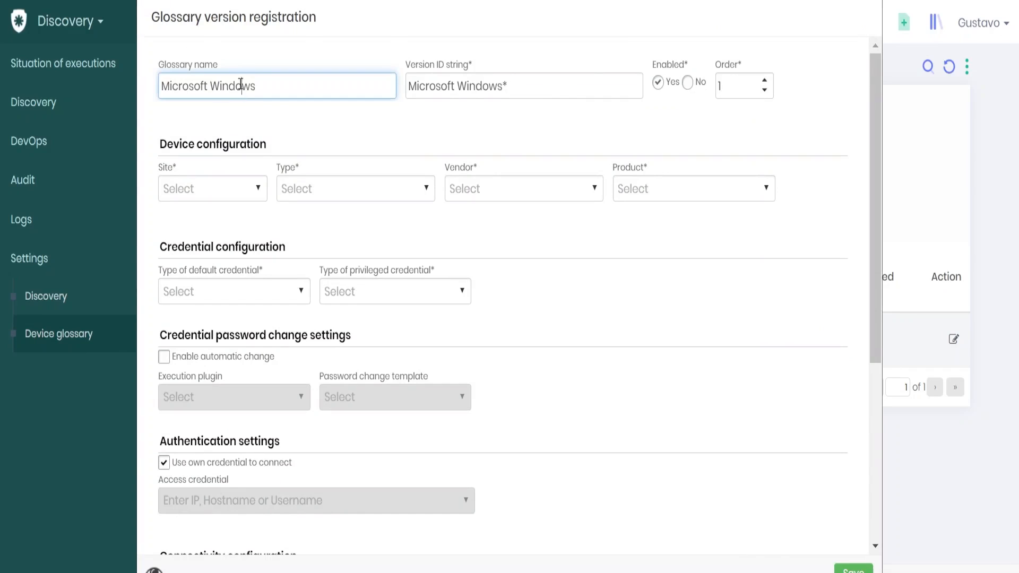
pyautogui.click(464, 86)
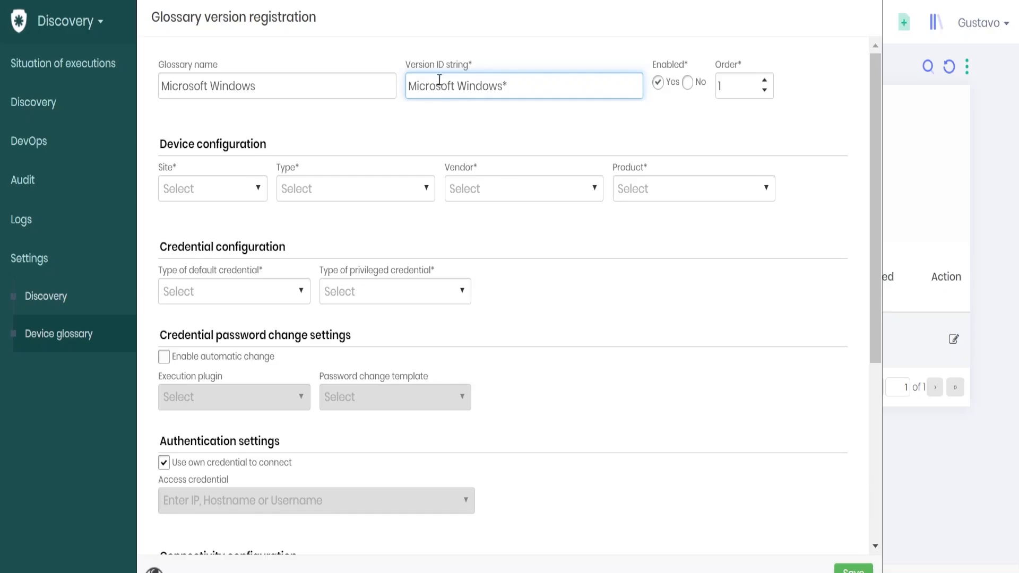
# Step: Set the device configuration Site to Default and Type to Server
pyautogui.moveTo(425, 87); pyautogui.dragTo(476, 87)
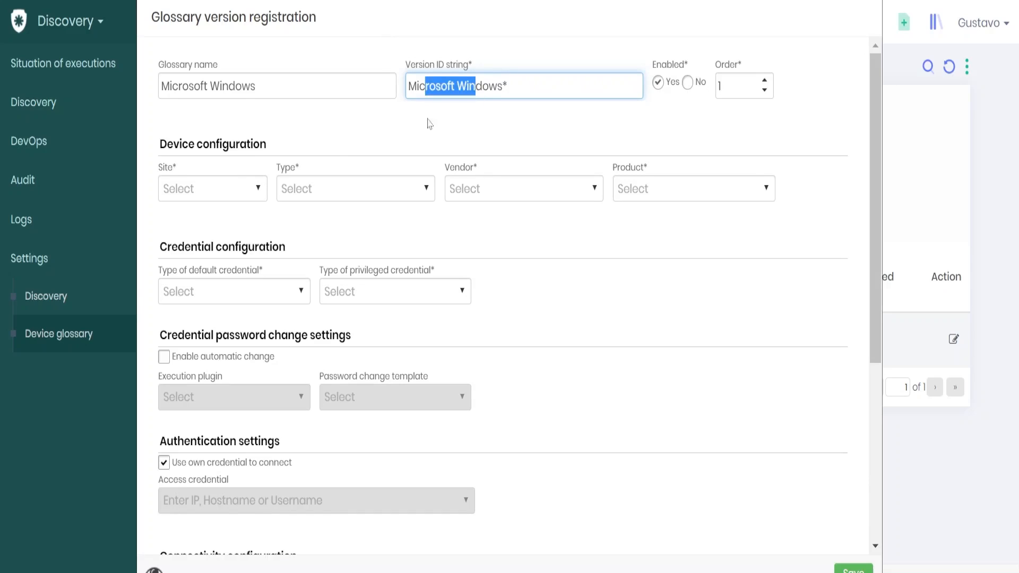
pyautogui.click(240, 190)
pyautogui.write('D')
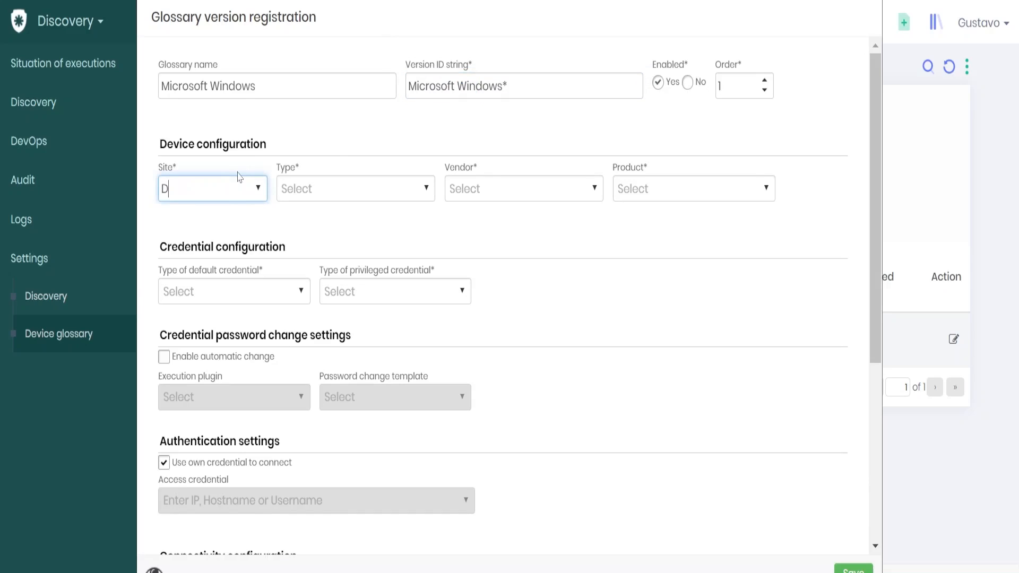
pyautogui.click(253, 211)
pyautogui.click(371, 192)
pyautogui.write('Server')
pyautogui.click(364, 221)
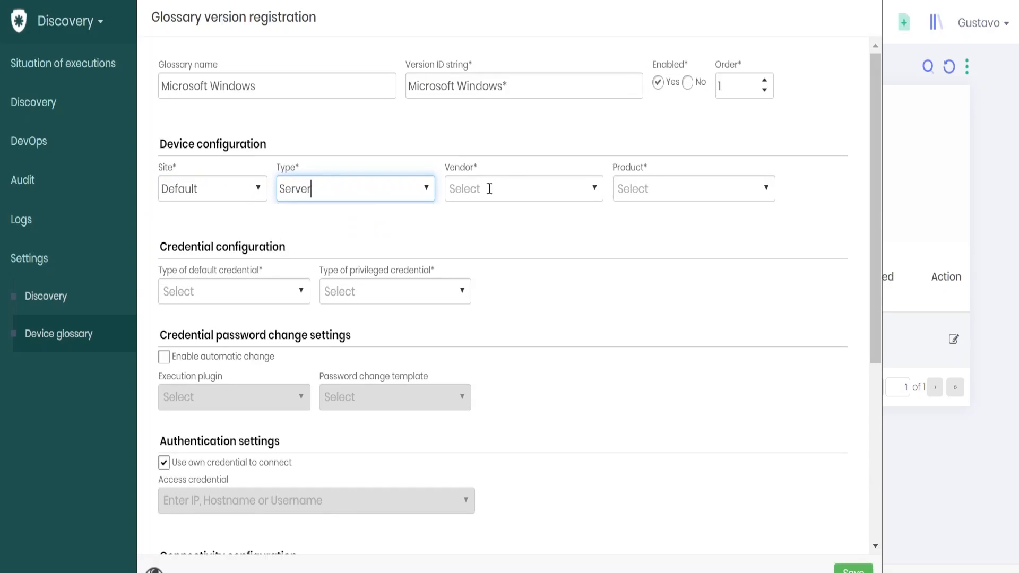
# Step: Set the Vendor to Microsoft and the Product to Windows 10
pyautogui.click(510, 182)
pyautogui.write('Microsoft')
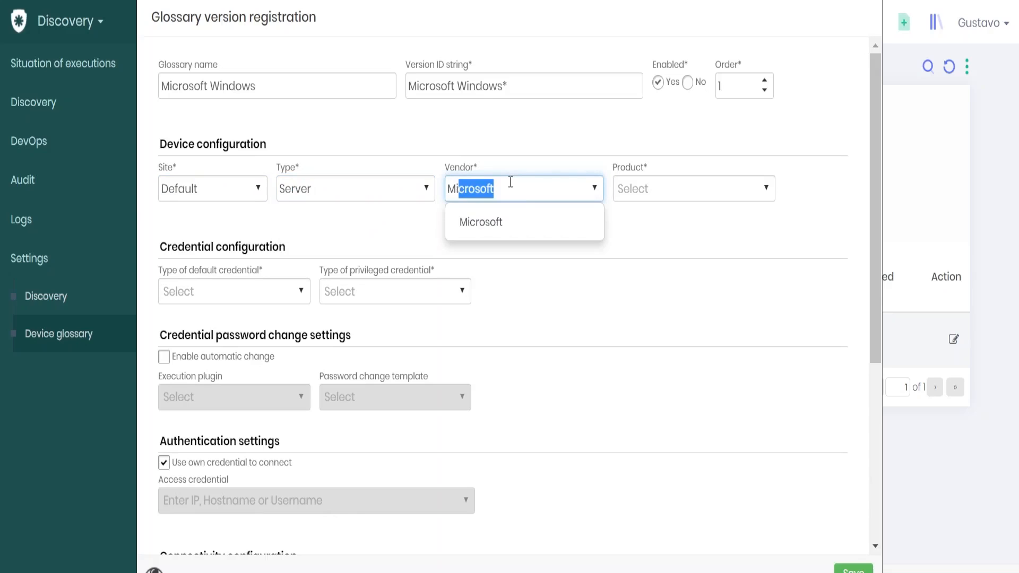
pyautogui.click(527, 220)
pyautogui.click(762, 195)
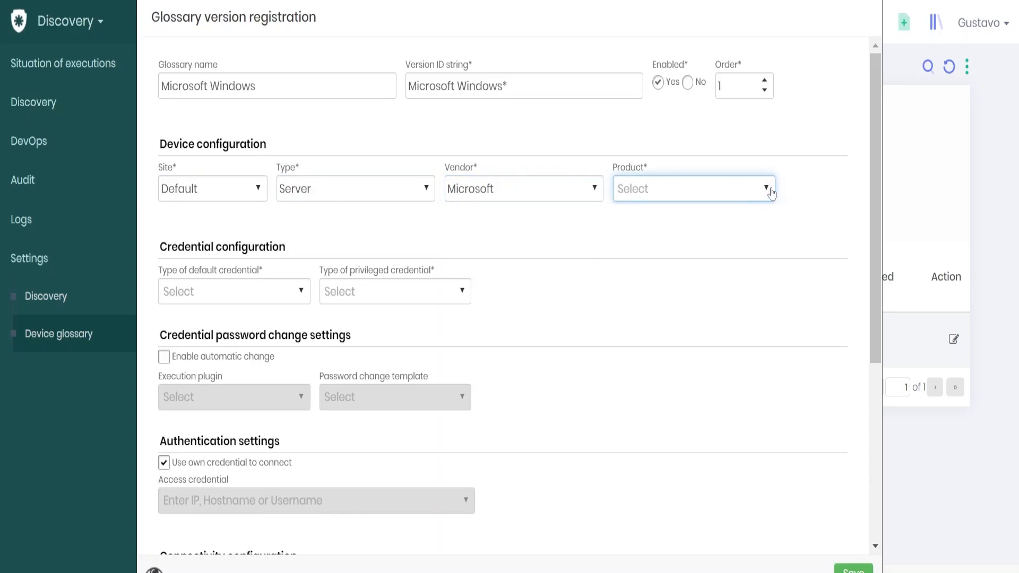
pyautogui.click(771, 192)
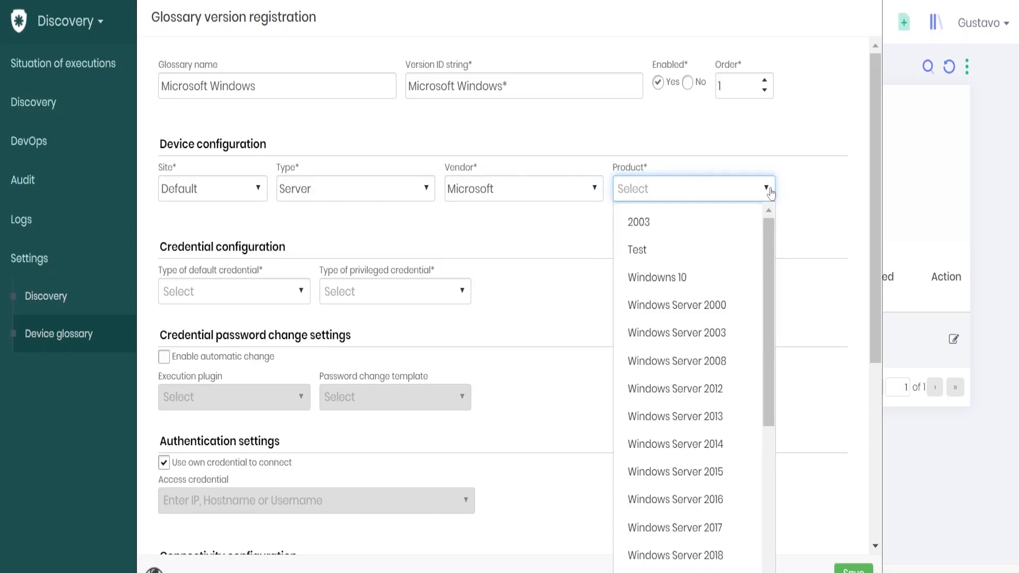
pyautogui.click(703, 285)
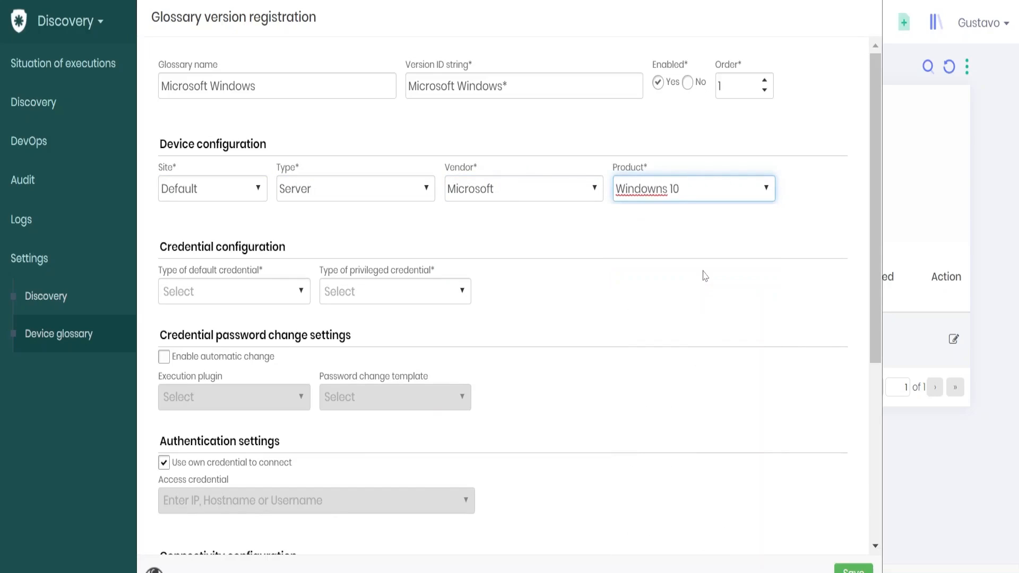
pyautogui.click(269, 242)
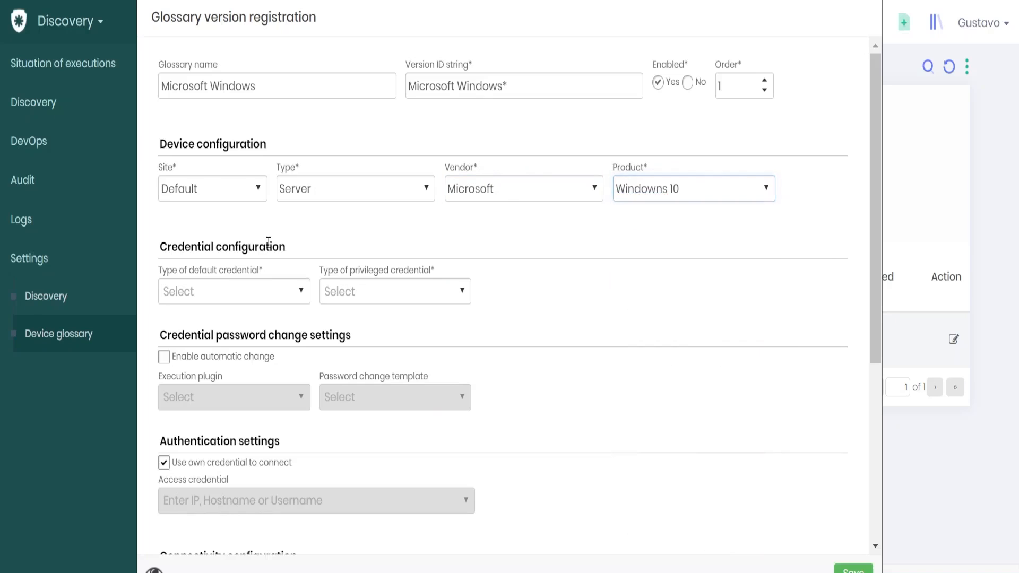
pyautogui.scroll(-4, 271, 243)
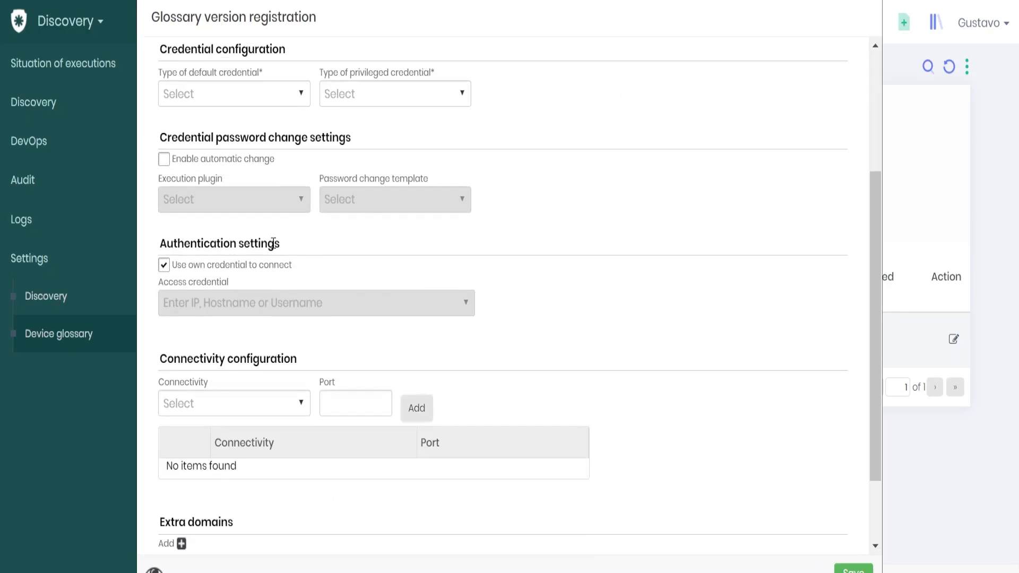
pyautogui.scroll(4, 273, 243)
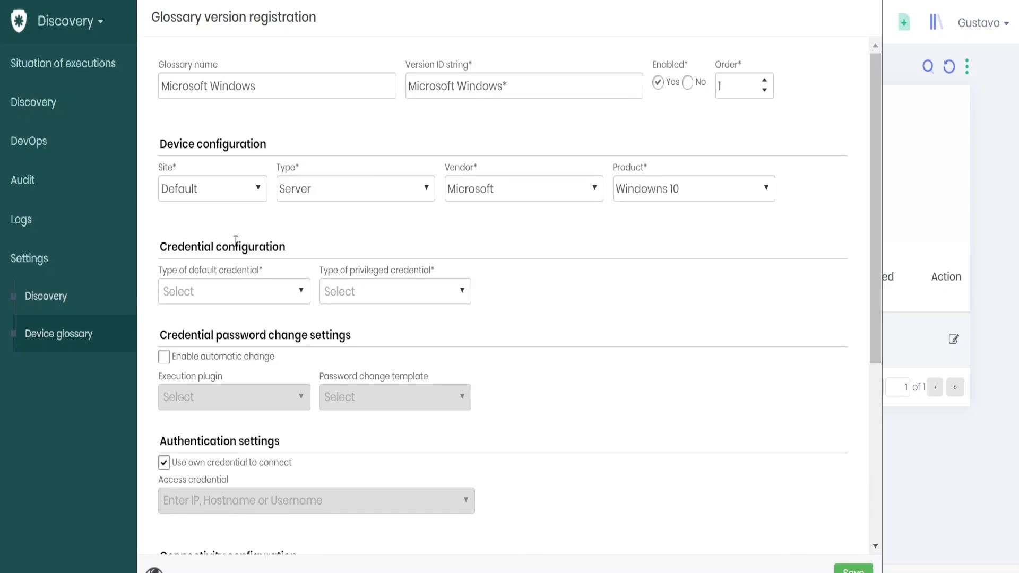
# Step: Choose Local User as the default credential type and Local administrator as the privileged type
pyautogui.click(295, 298)
pyautogui.click(223, 379)
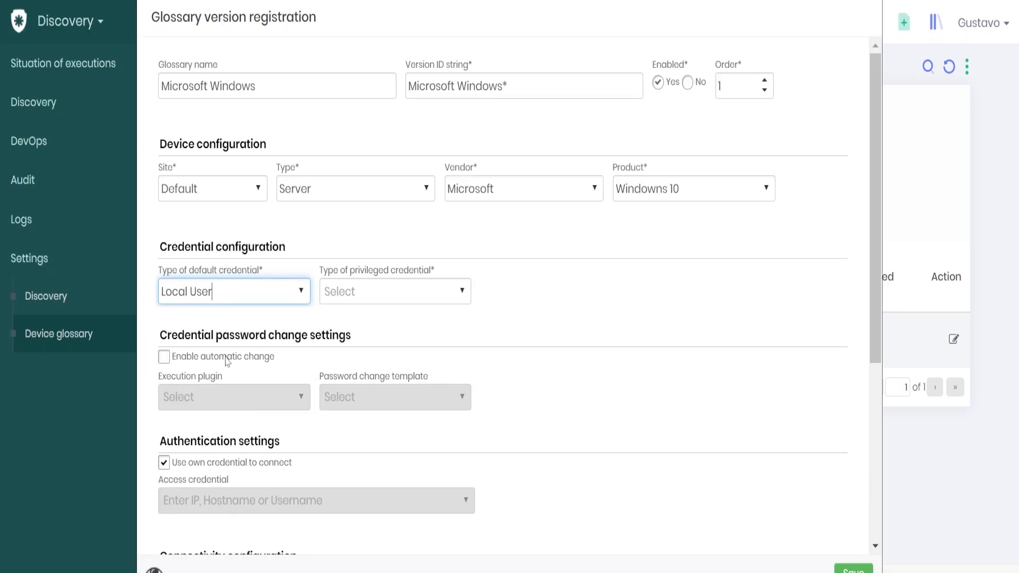
pyautogui.click(454, 291)
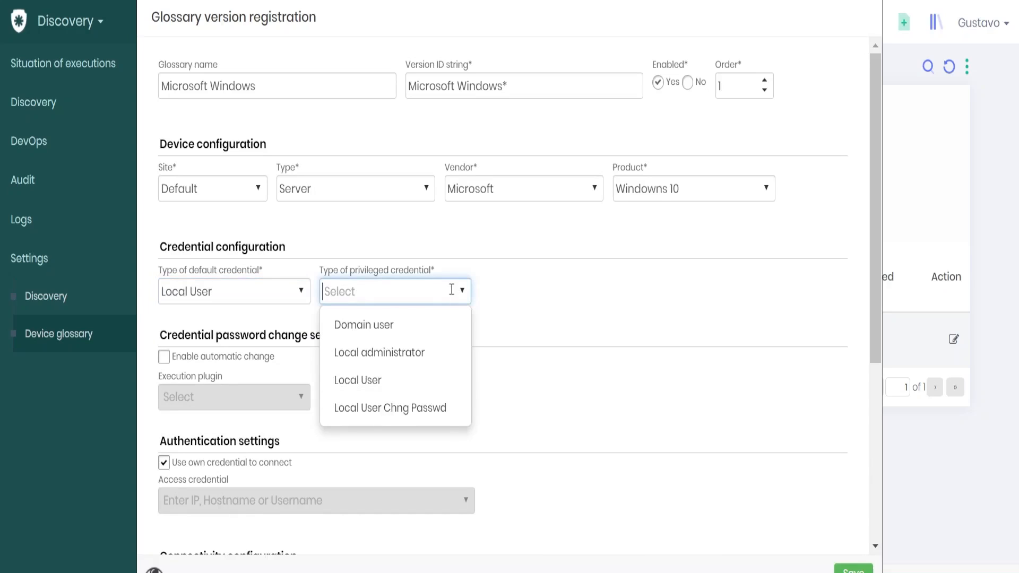
pyautogui.click(420, 354)
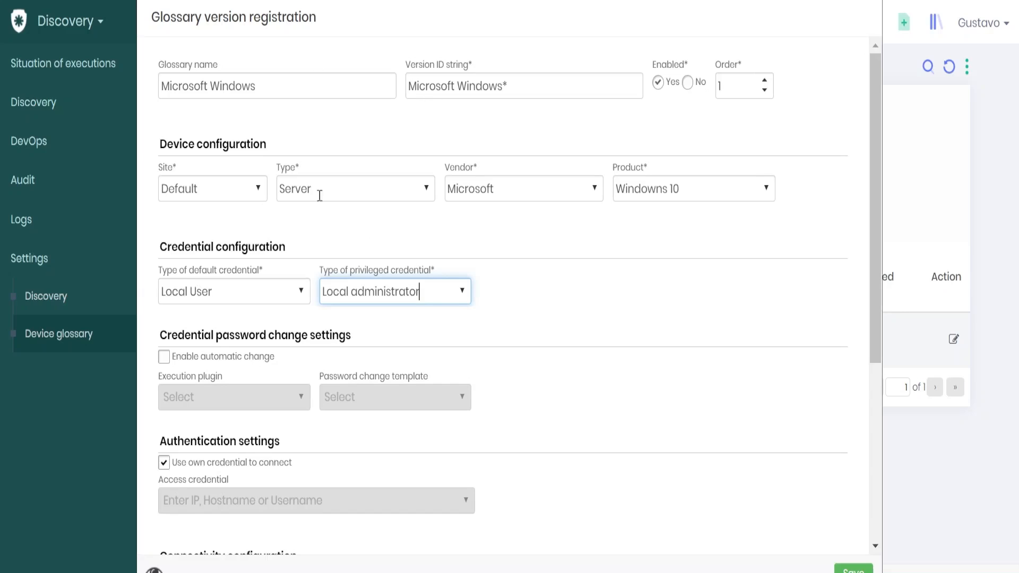
# Step: Enable automatic password change with Windows RM as the execution plugin
pyautogui.click(215, 361)
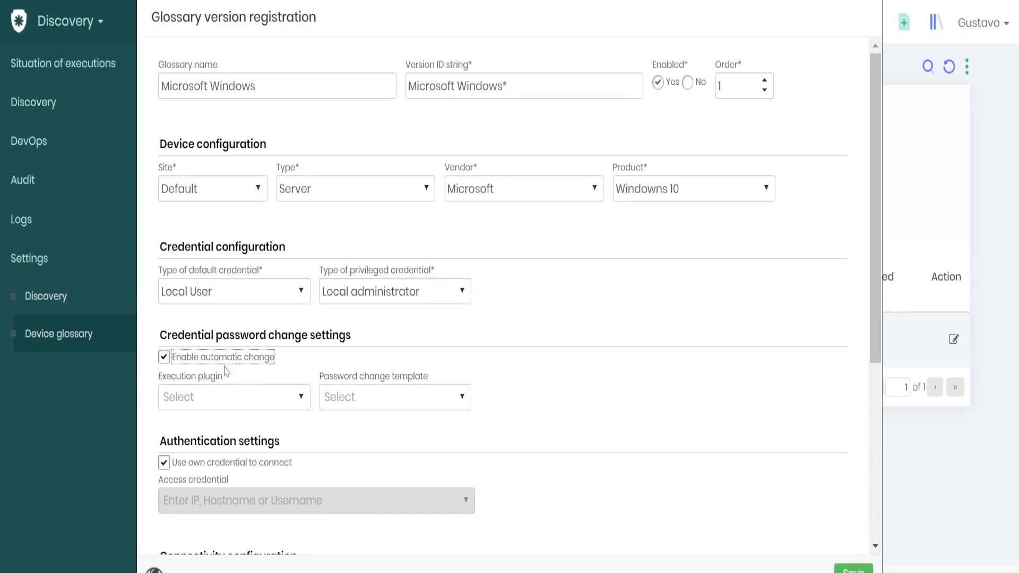
pyautogui.click(247, 391)
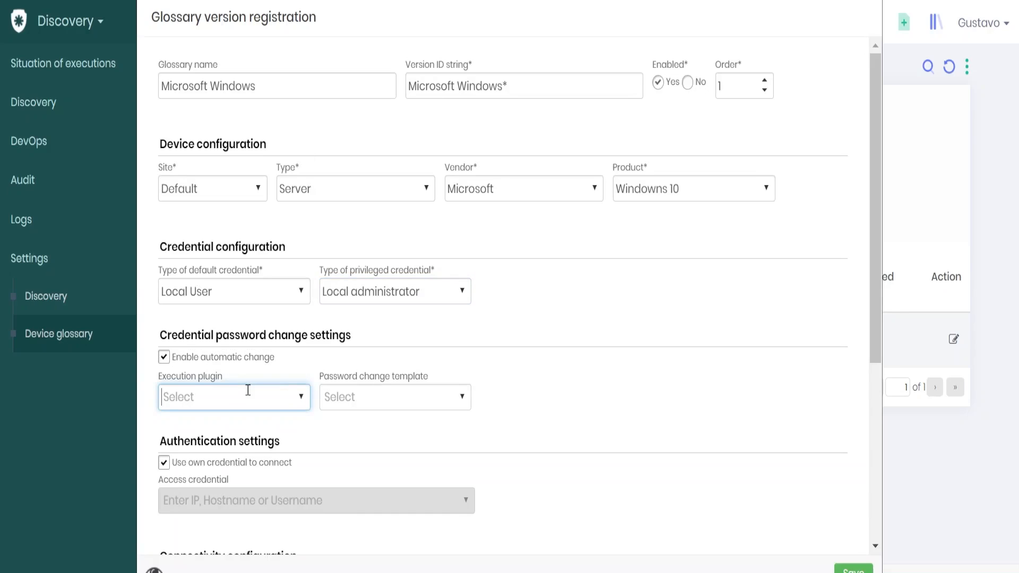
pyautogui.write('W')
pyautogui.press('BackSpace')
pyautogui.write('Windows RM')
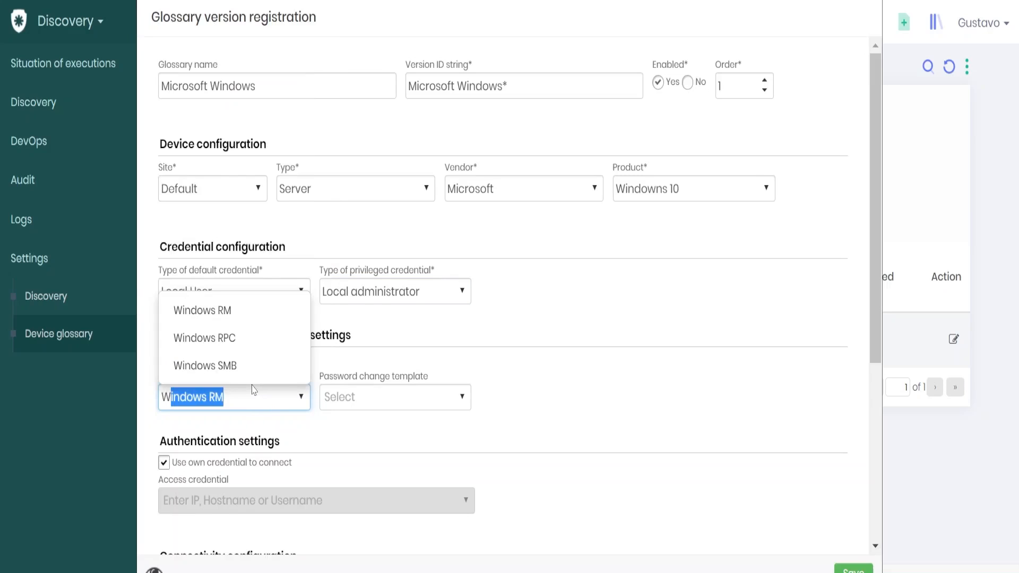
pyautogui.click(228, 312)
# Step: Select the 'RM - Change Password over HTTPS' password change template
pyautogui.click(401, 393)
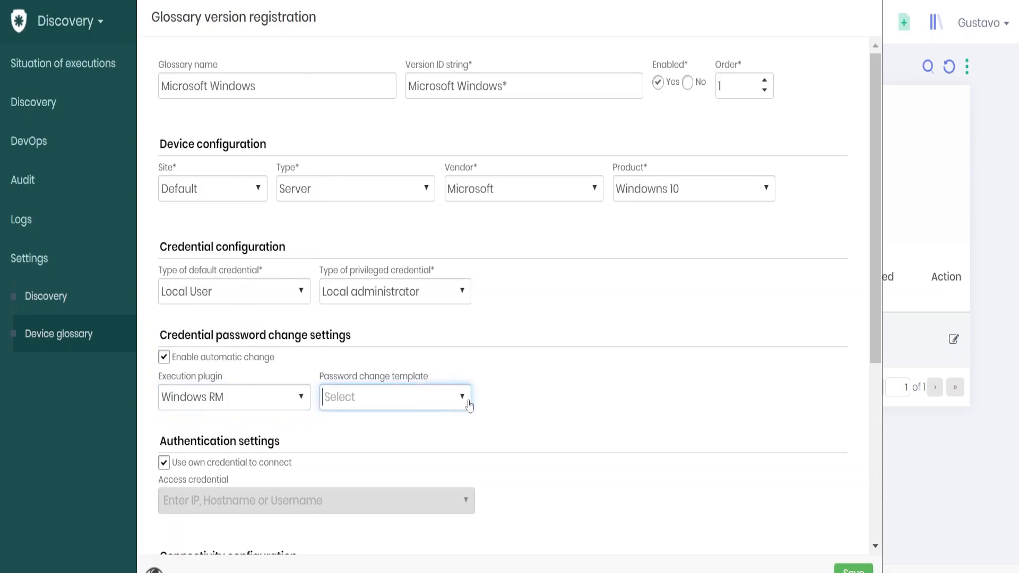
pyautogui.click(460, 401)
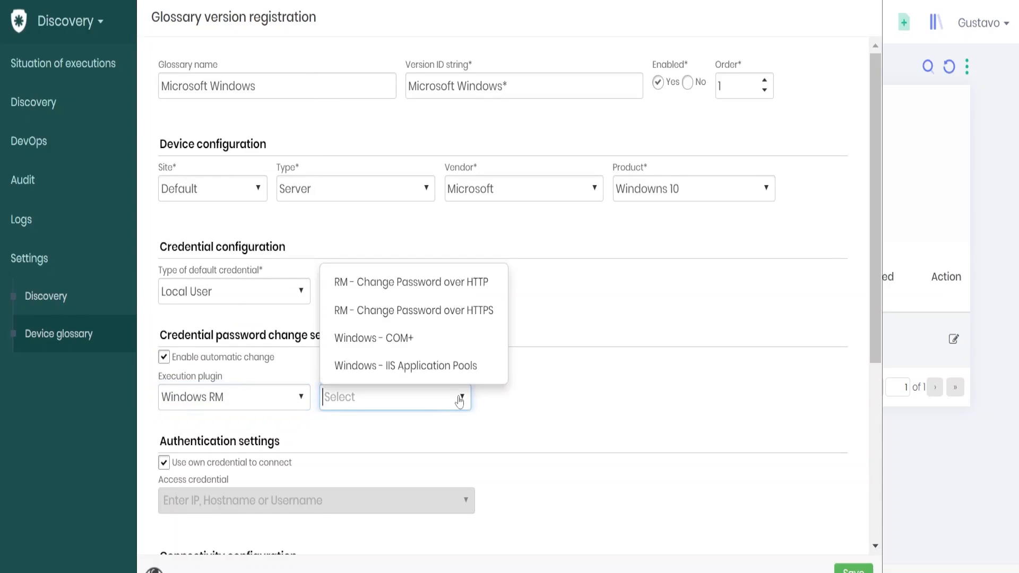
pyautogui.click(433, 313)
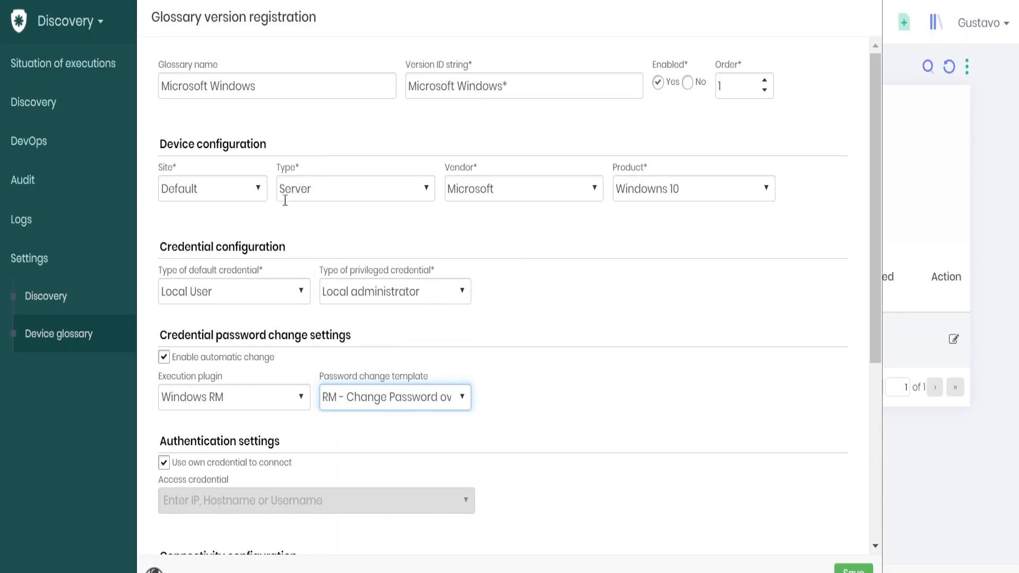
pyautogui.scroll(-3, 341, 329)
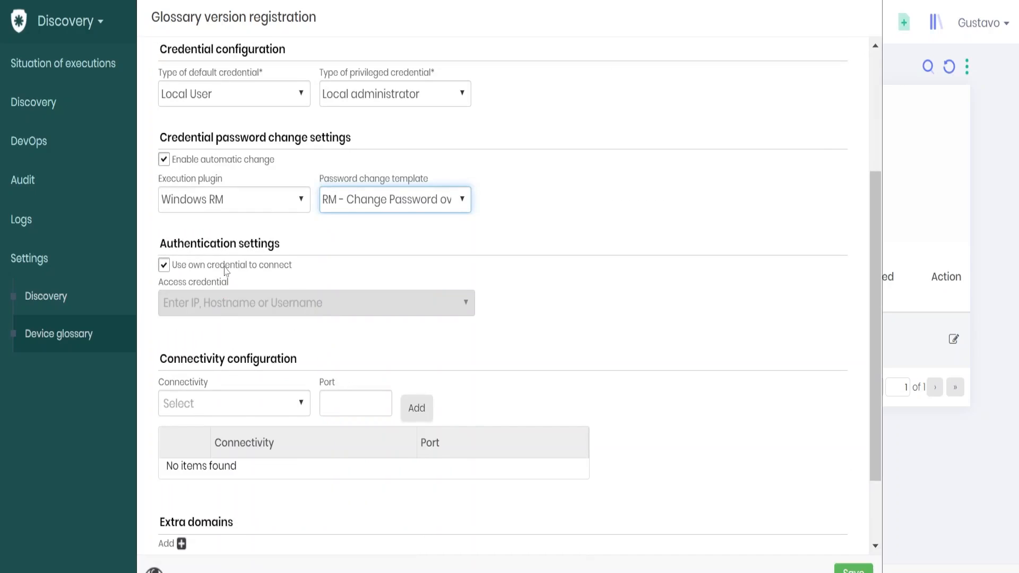
# Step: Untick and re-tick 'Use own credential to connect', leaving it enabled
pyautogui.click(226, 267)
pyautogui.click(223, 297)
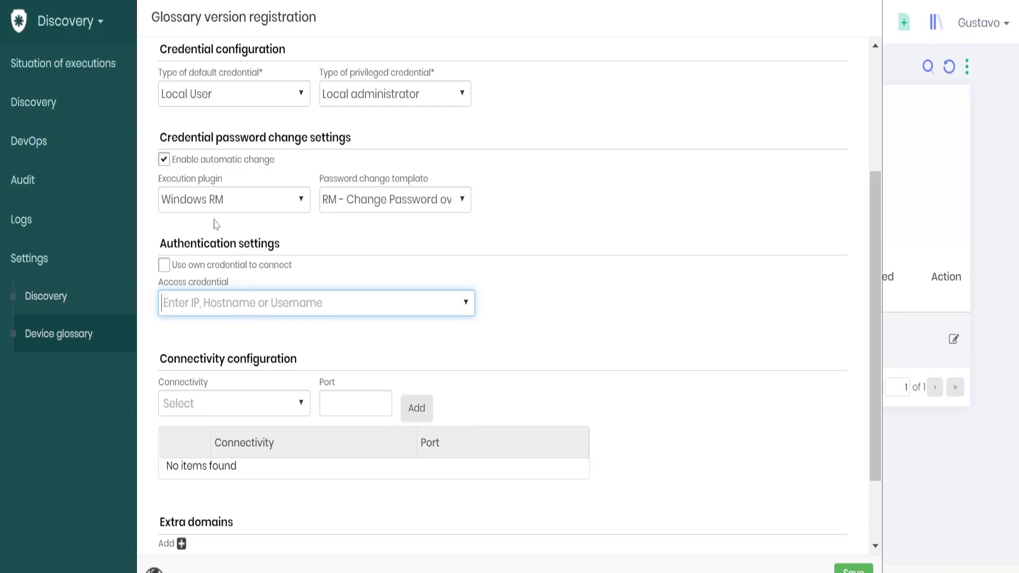
pyautogui.click(177, 267)
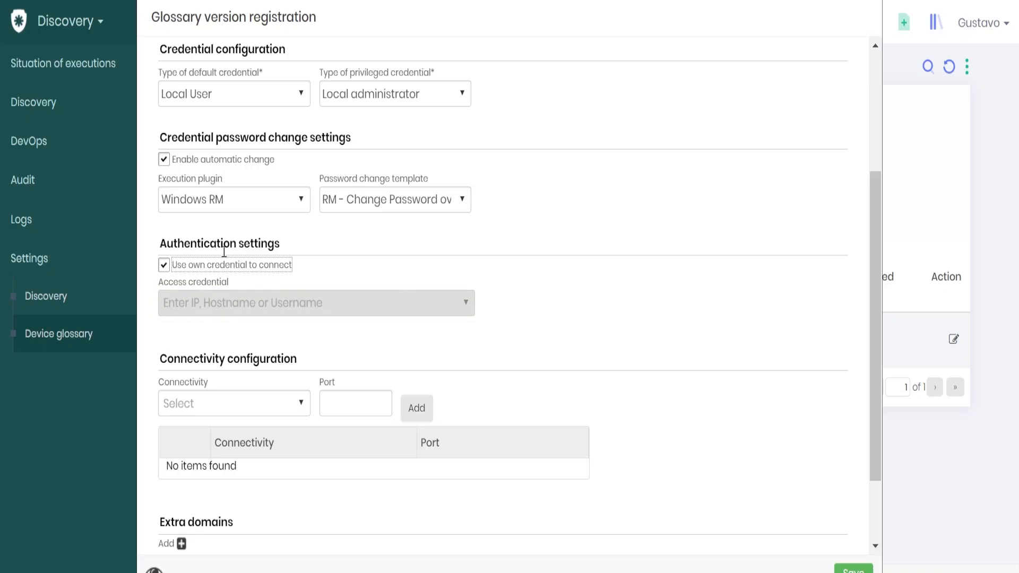
# Step: Add one empty row to the Extra domains list
pyautogui.scroll(-2, 258, 267)
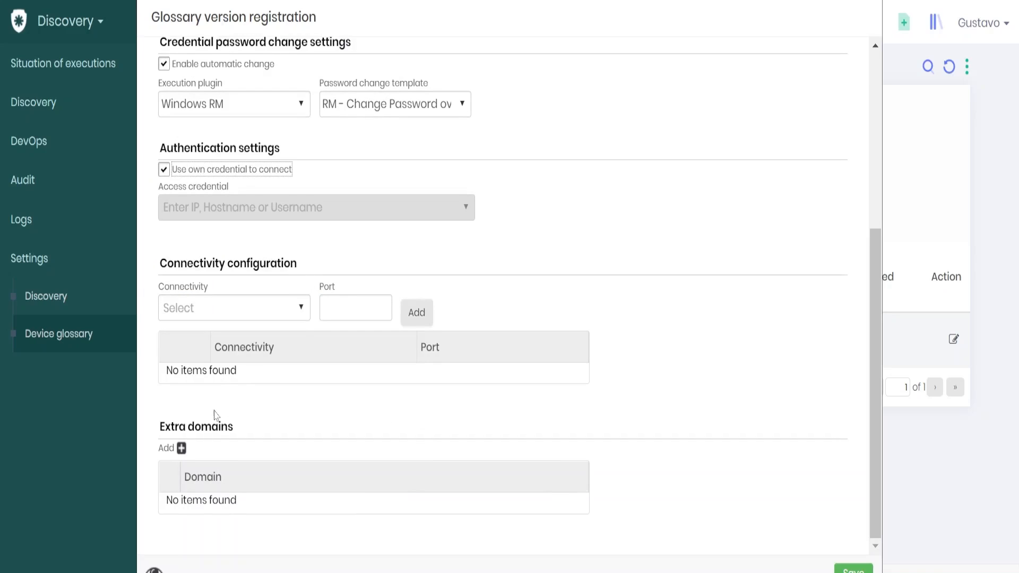
pyautogui.click(181, 449)
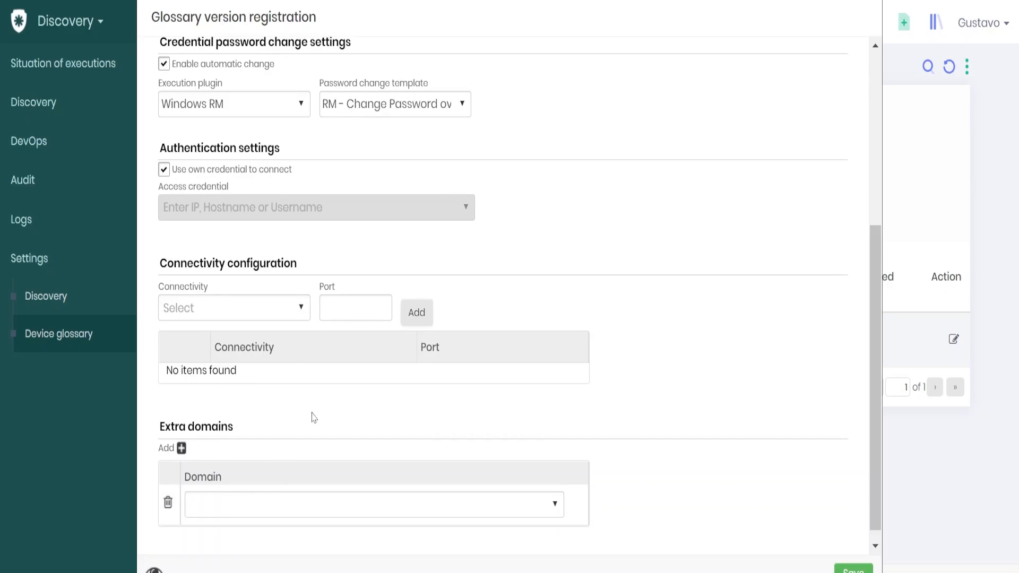
pyautogui.scroll(5, 395, 268)
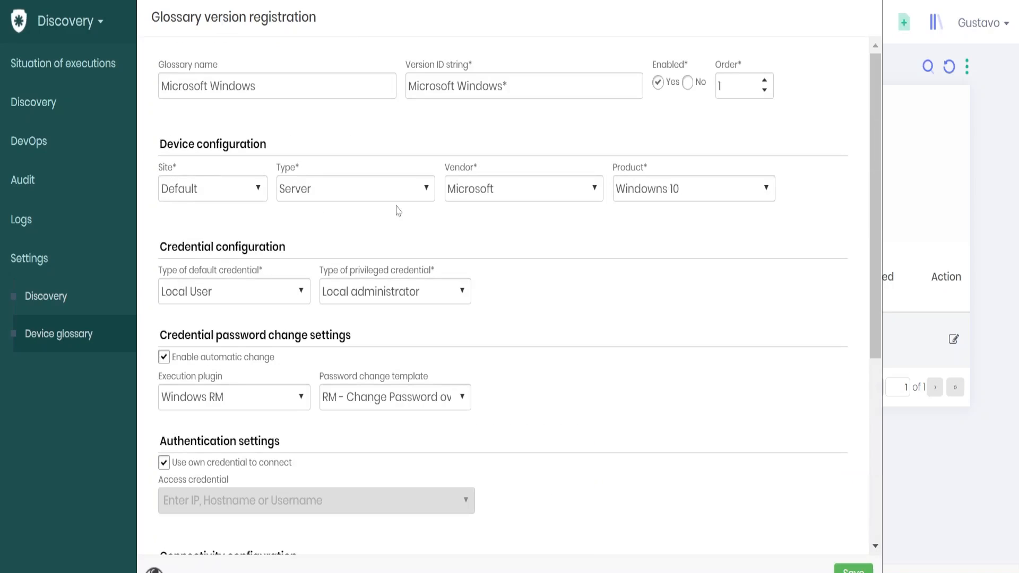